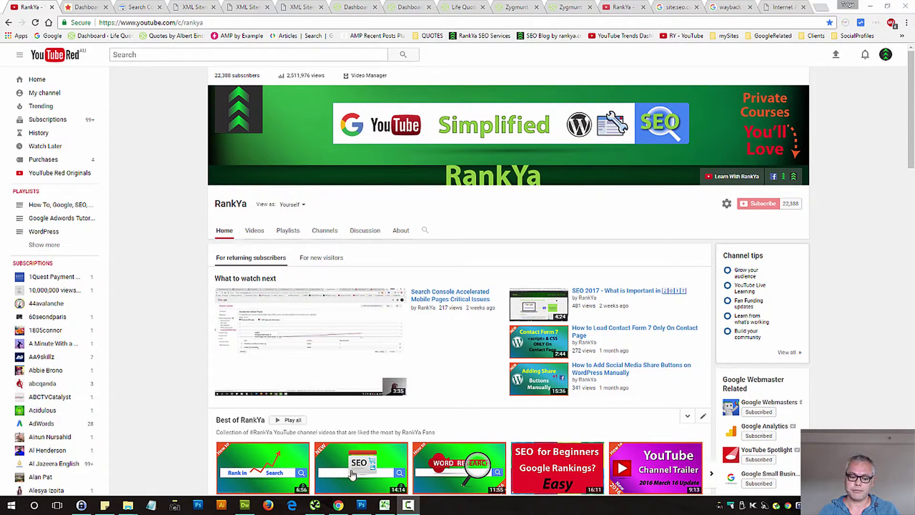
left_click(315, 505)
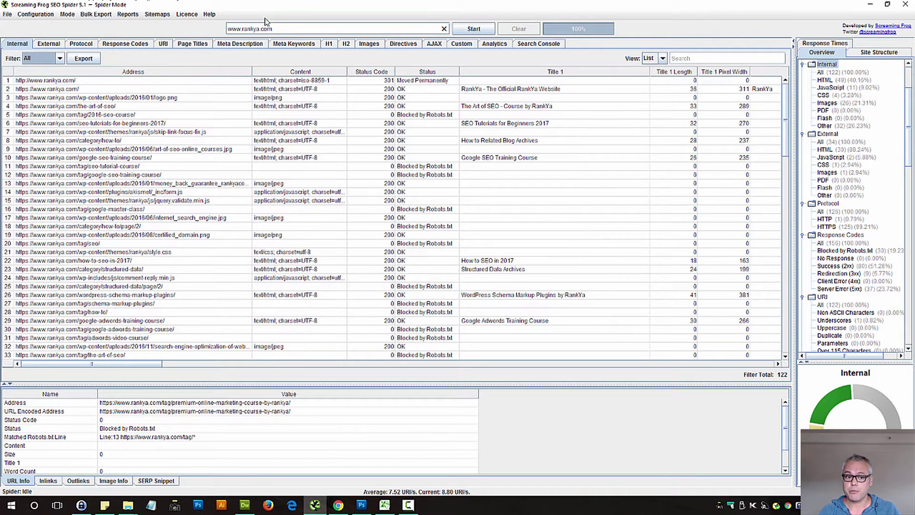
left_click_drag(289, 27, 185, 31)
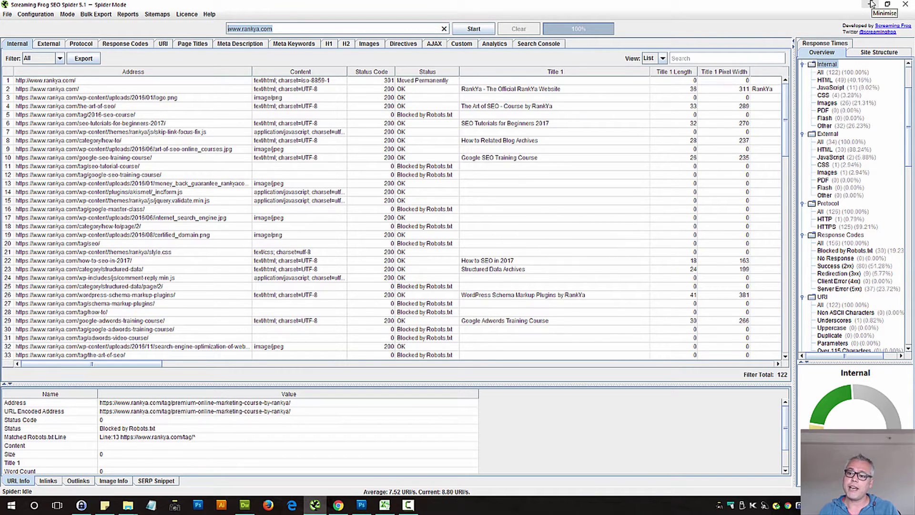
left_click(871, 4)
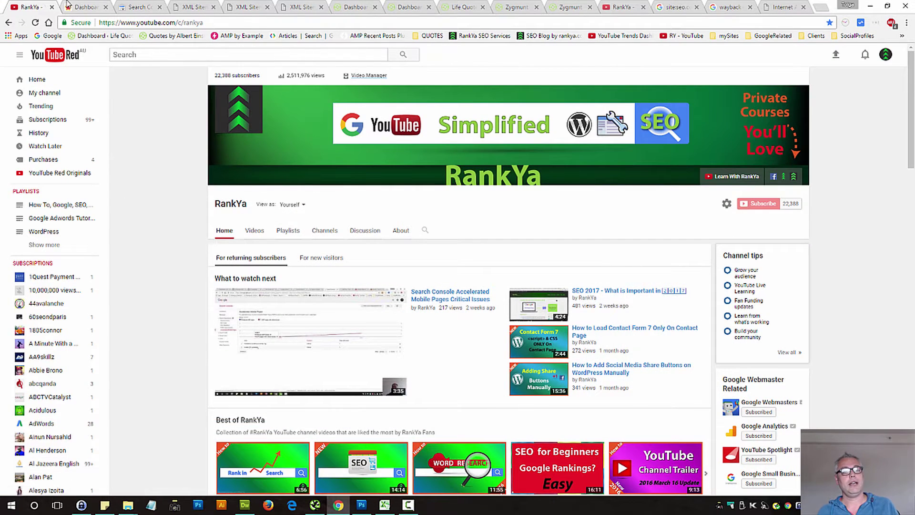
- Switch to the Majestic dashboard showing Active Campaigns and the Create Campaign form
key("ctrl+Tab")
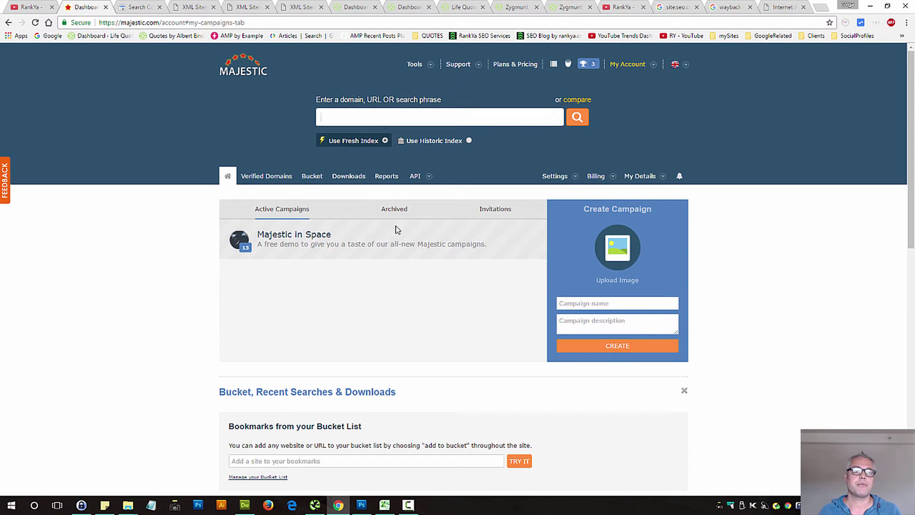
left_click(150, 5)
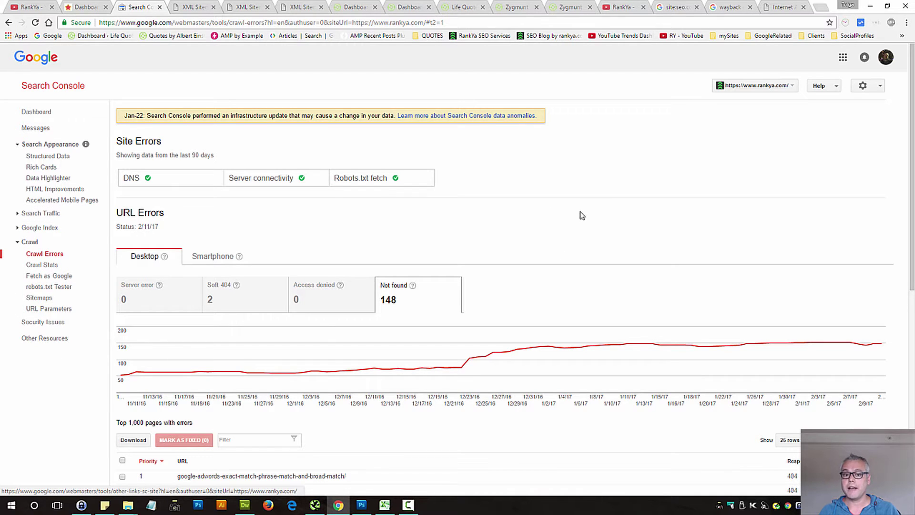
left_click(622, 6)
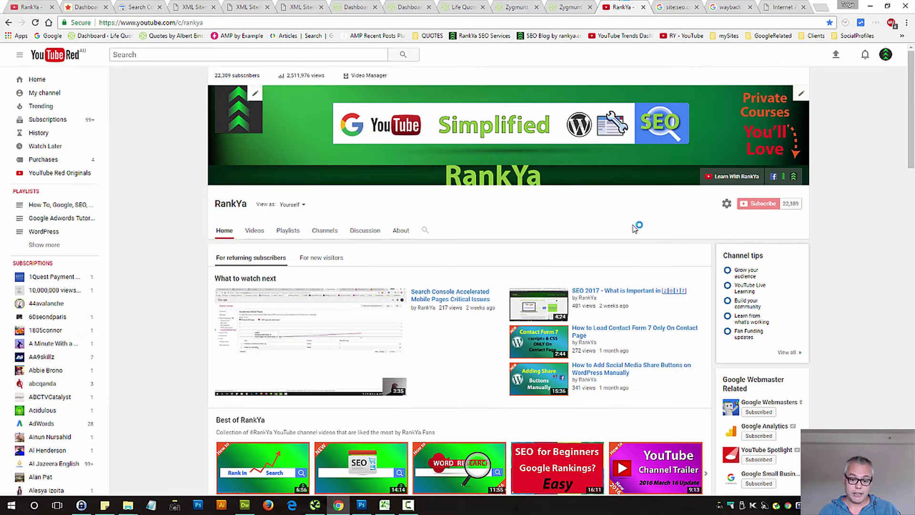
left_click(137, 9)
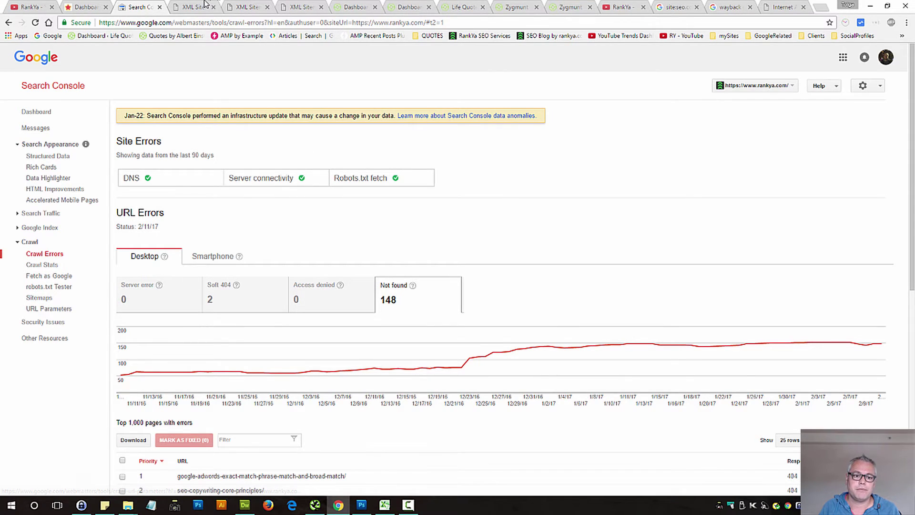
key("ctrl+Tab")
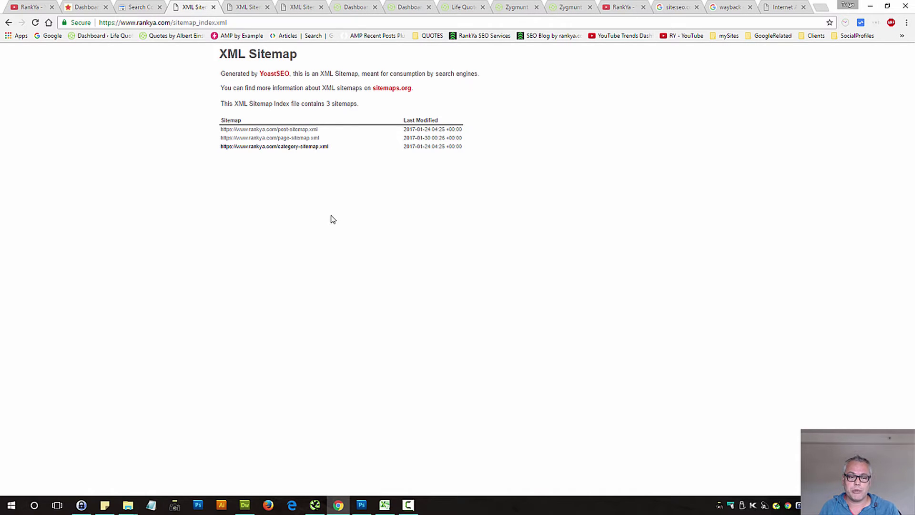
left_click(248, 6)
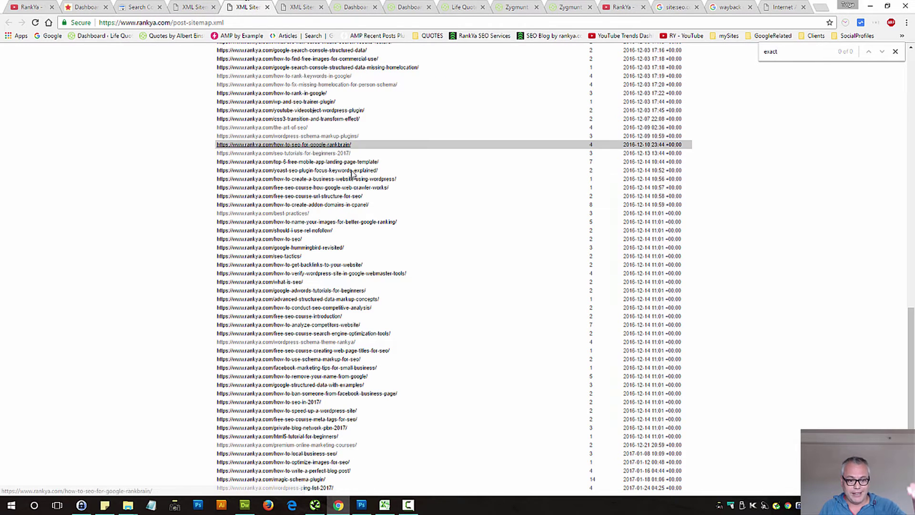
left_click(138, 7)
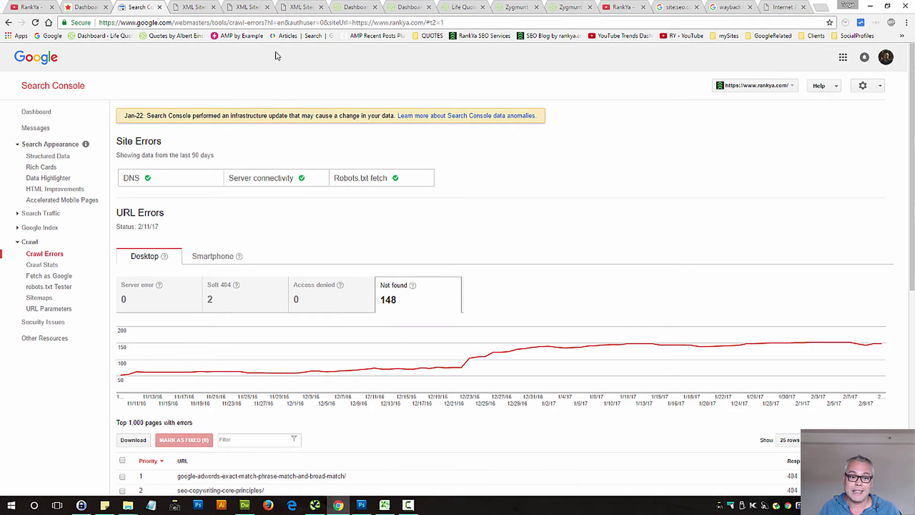
left_click(249, 7)
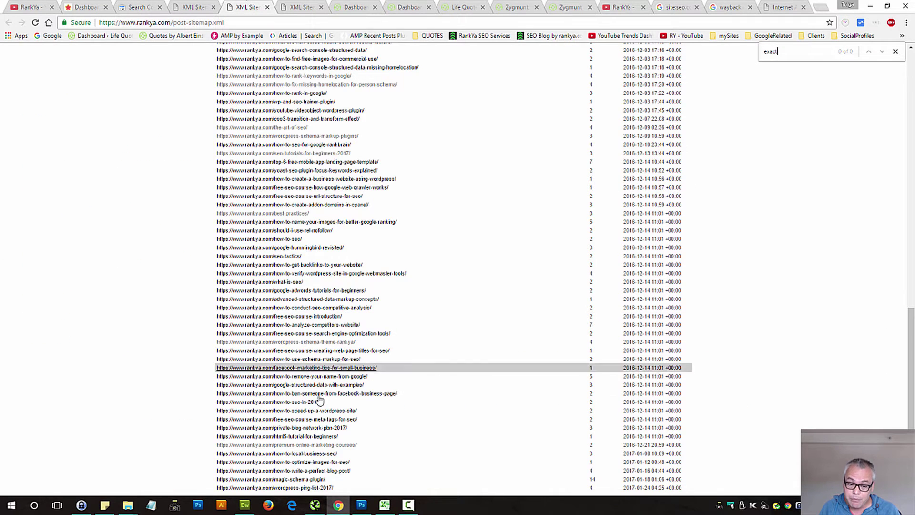
left_click(147, 9)
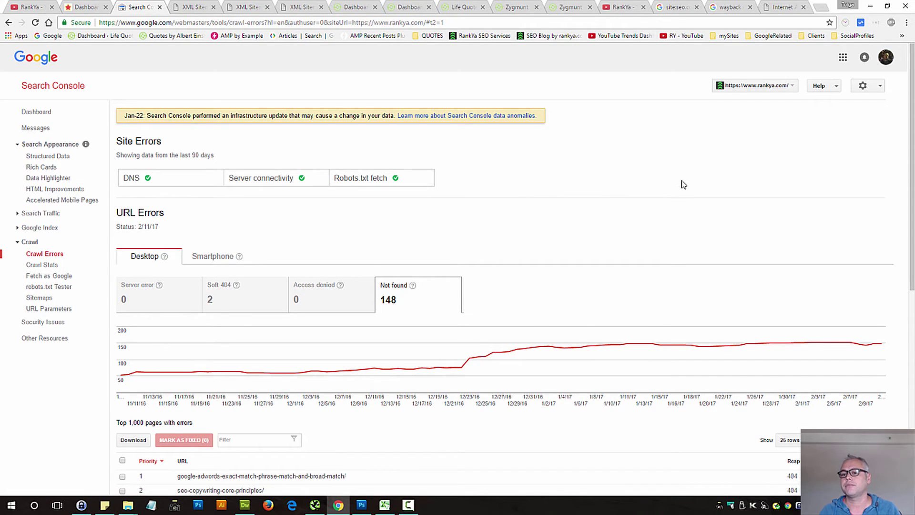
- Point out the site:seo.com query and its 'About 3,590 results' count
left_click(672, 5)
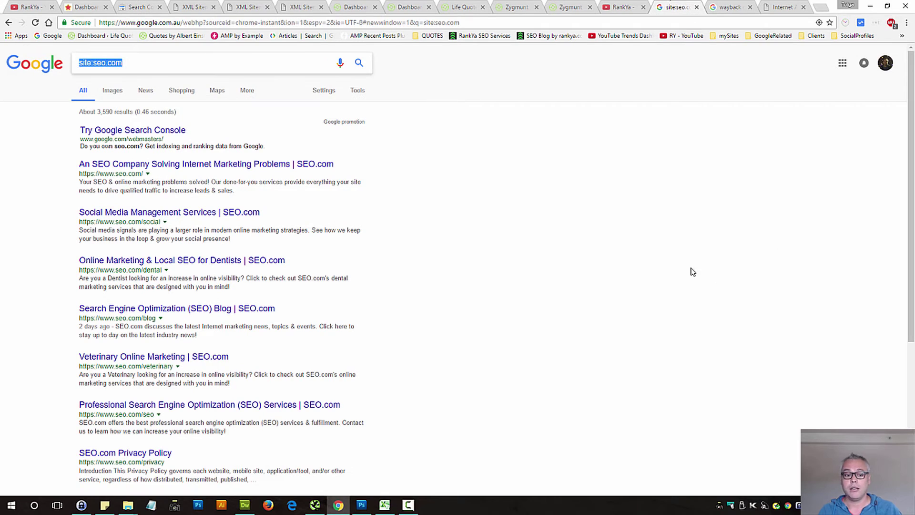
left_click(92, 62)
left_click_drag(79, 63, 145, 60)
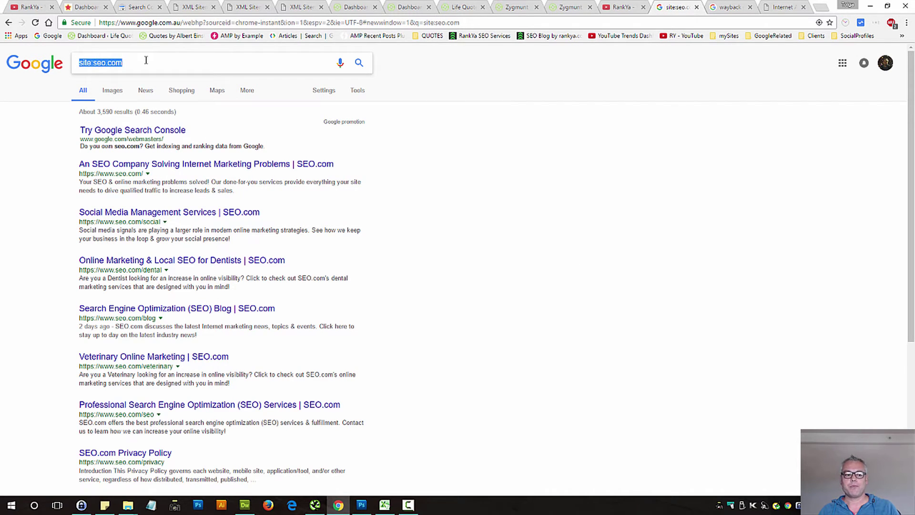
left_click(145, 60)
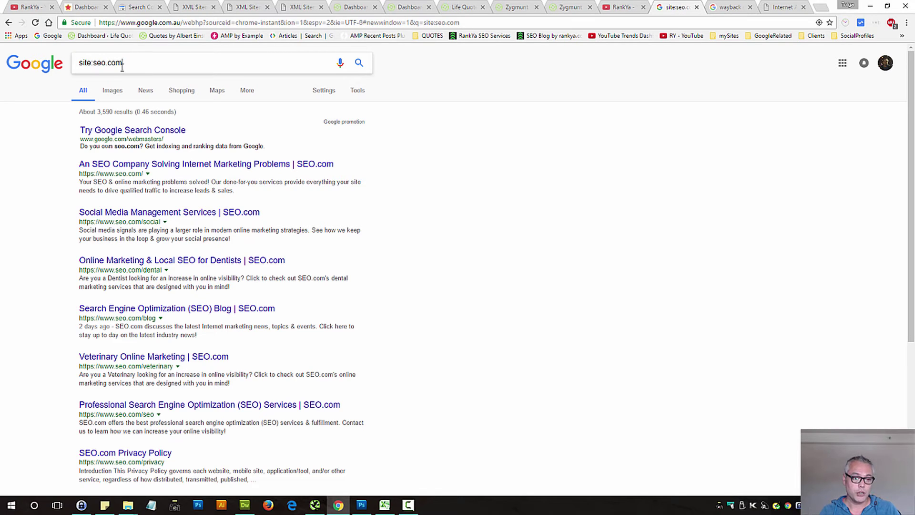
triple_click(72, 63)
left_click(544, 245)
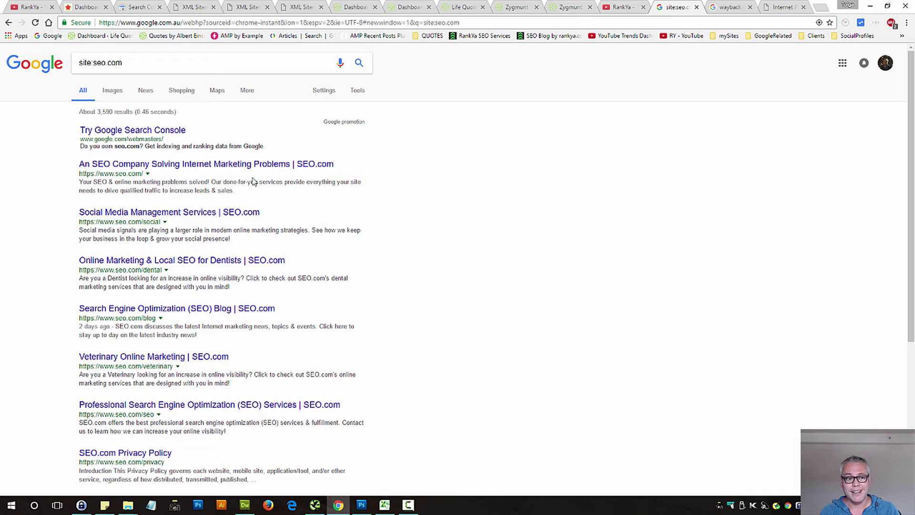
left_click_drag(79, 111, 141, 110)
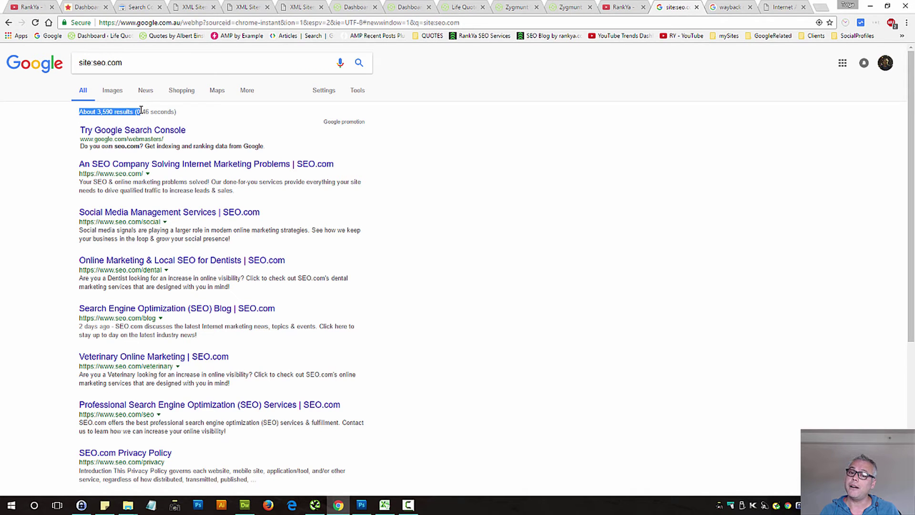
left_click(448, 310)
- Page through the site:seo.com results to pages 10, 11, 15, 19, 23 and 27
scroll(441, 363, "down", 5)
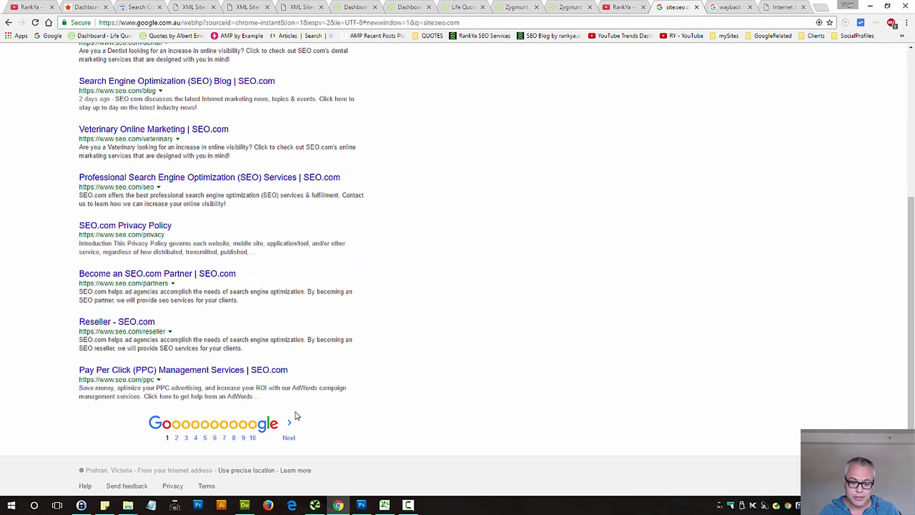
left_click(253, 438)
scroll(330, 339, "down", 10)
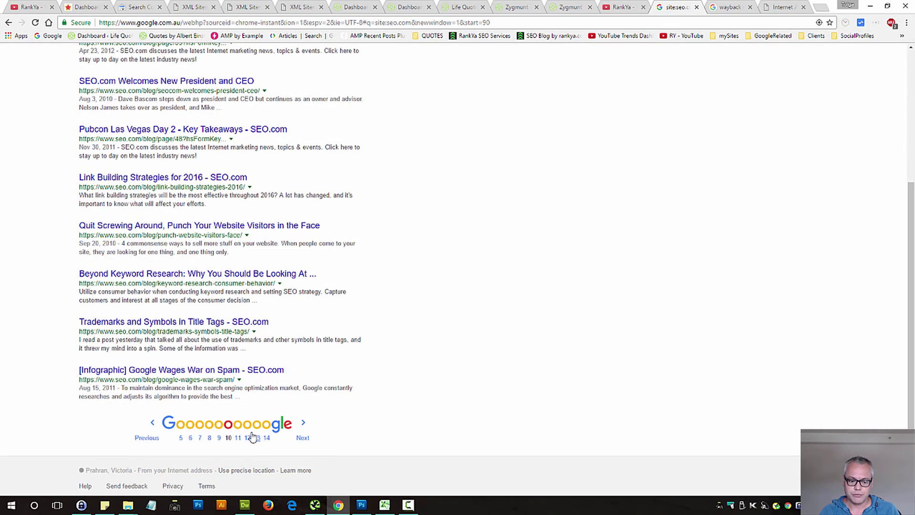
left_click(254, 437)
scroll(270, 436, "down", 2)
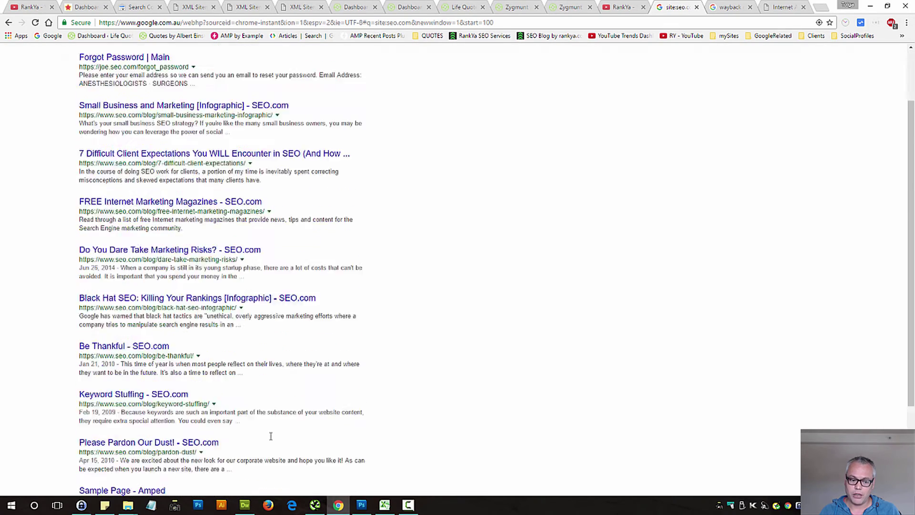
scroll(271, 437, "down", 3)
left_click(267, 437)
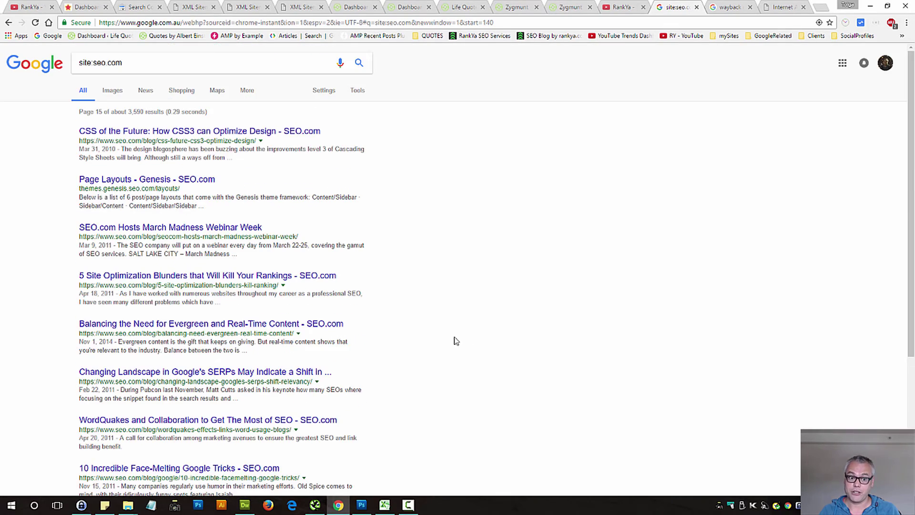
scroll(455, 341, "down", 5)
left_click(266, 437)
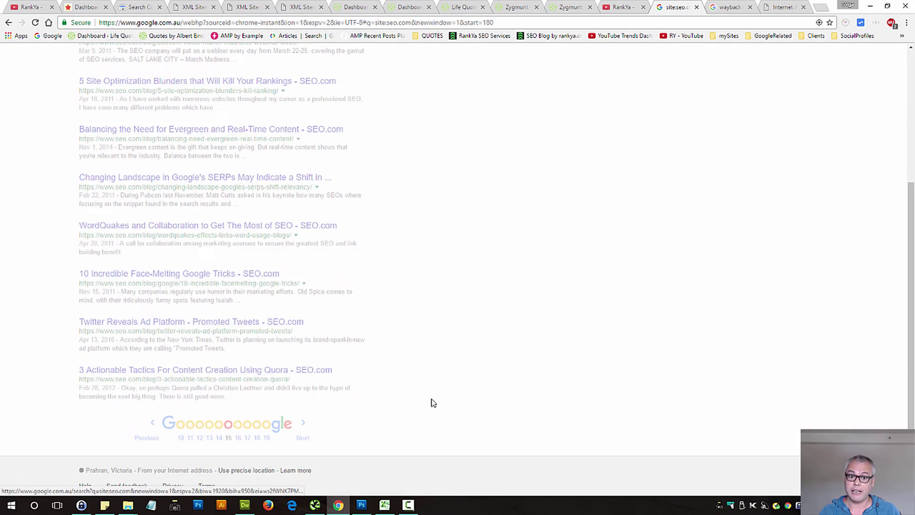
scroll(408, 382, "down", 5)
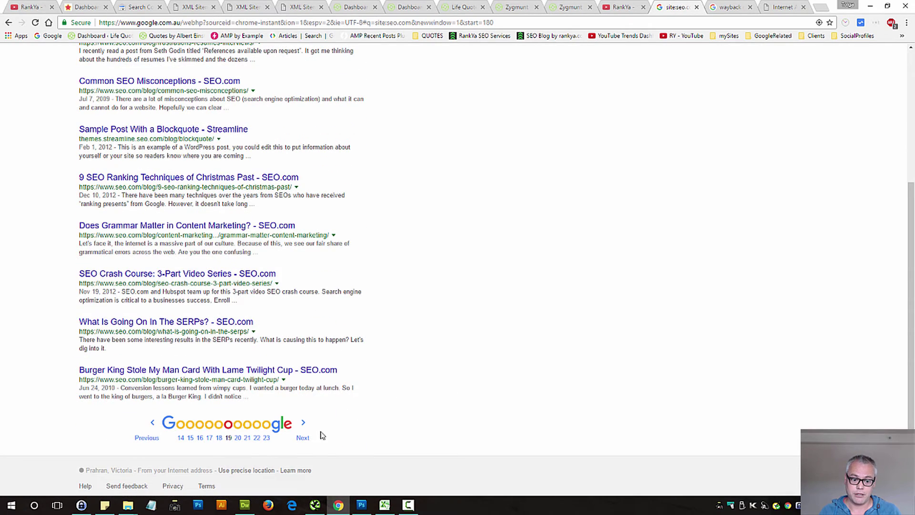
left_click(266, 438)
scroll(364, 427, "down", 5)
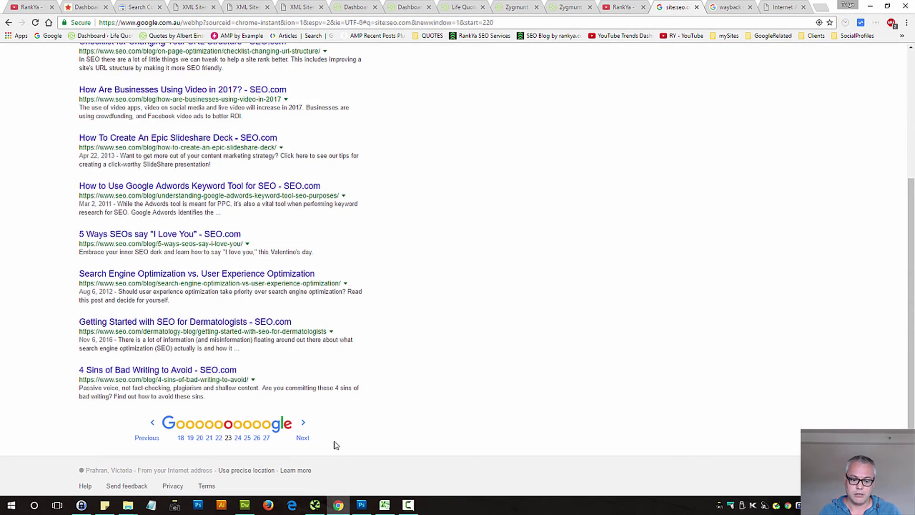
left_click(267, 438)
- Continue through pages 31, 35, 39, 43 and 47 to the final page 49
scroll(377, 396, "down", 1)
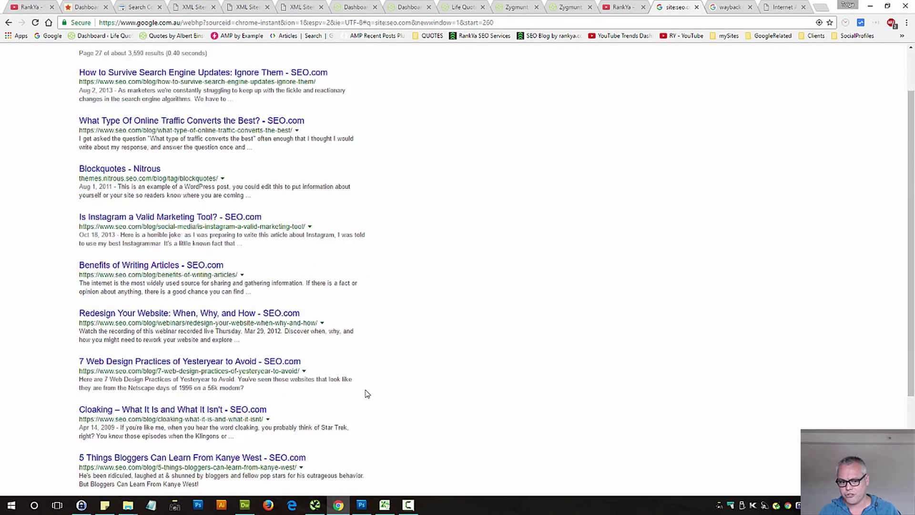
scroll(367, 393, "down", 5)
left_click(268, 436)
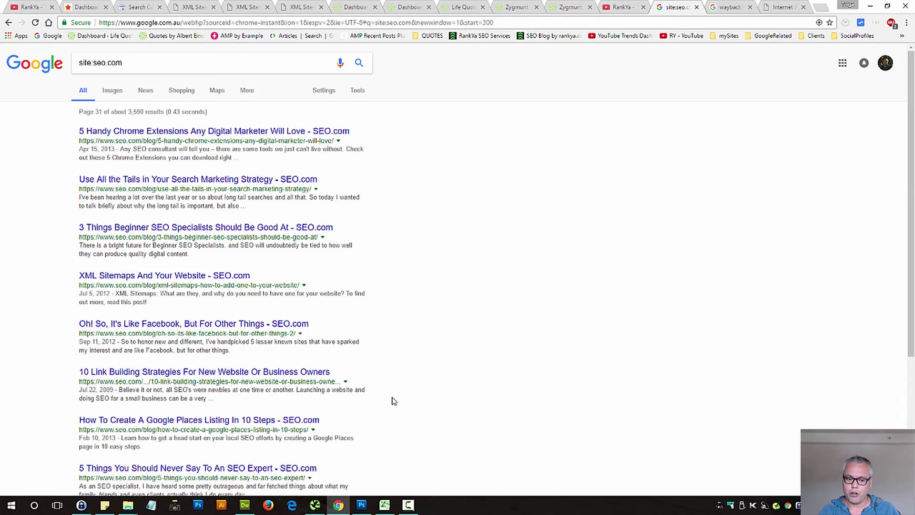
scroll(393, 401, "down", 5)
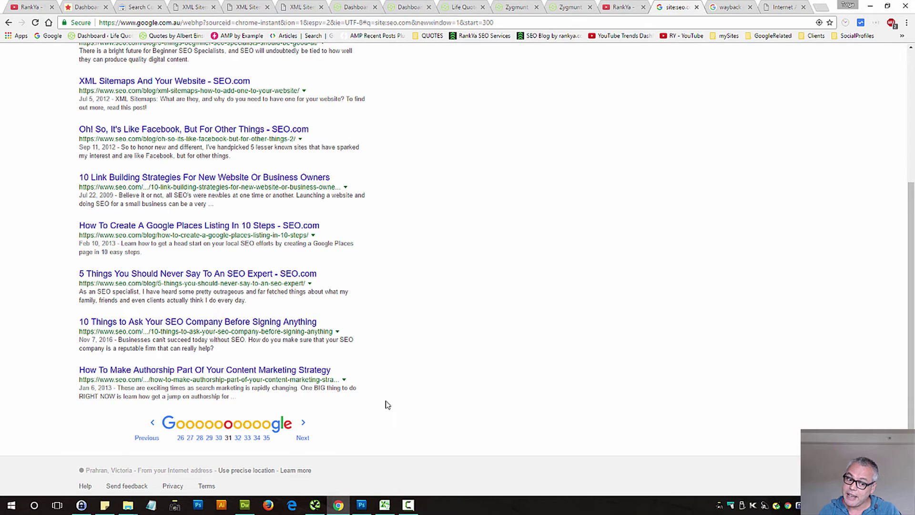
left_click(266, 437)
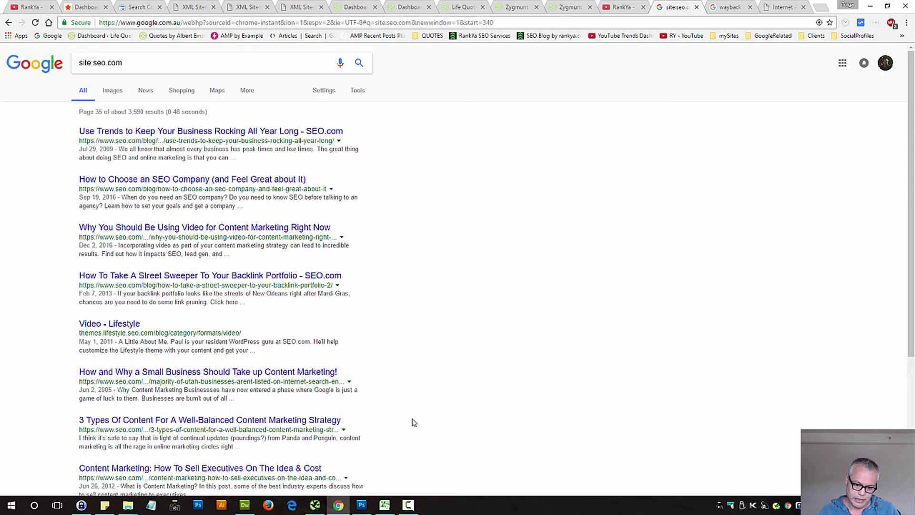
scroll(410, 424, "down", 4)
left_click(268, 438)
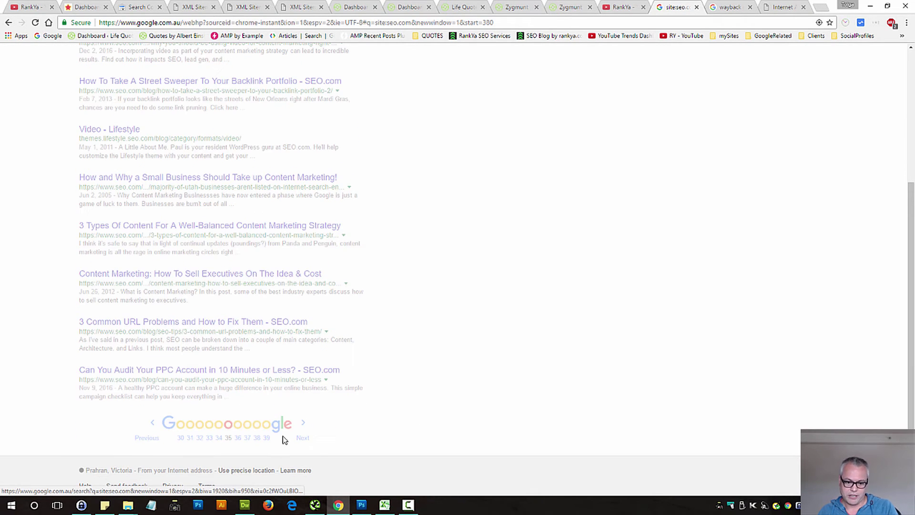
scroll(400, 376, "down", 4)
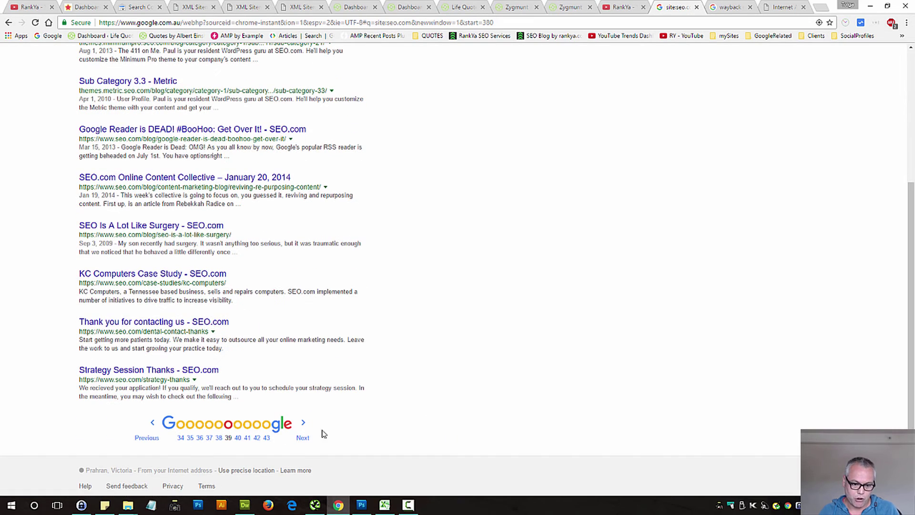
left_click(268, 438)
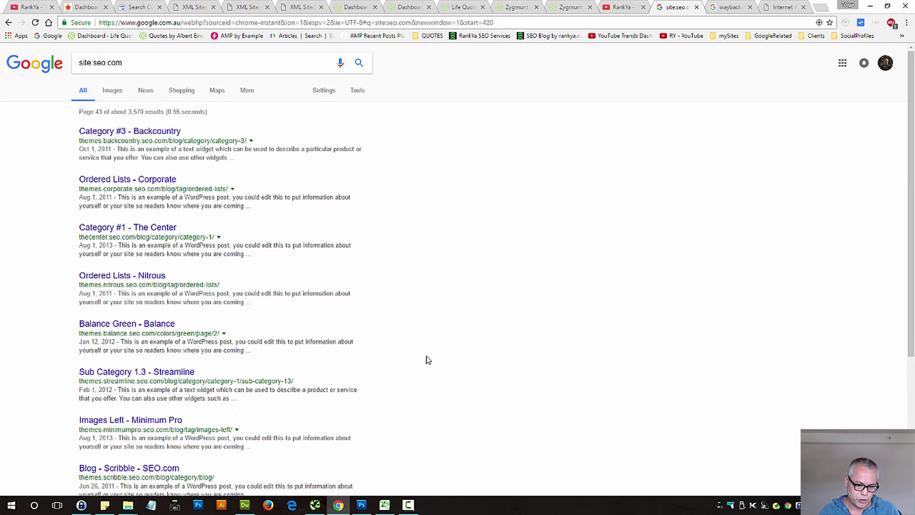
scroll(415, 355, "down", 4)
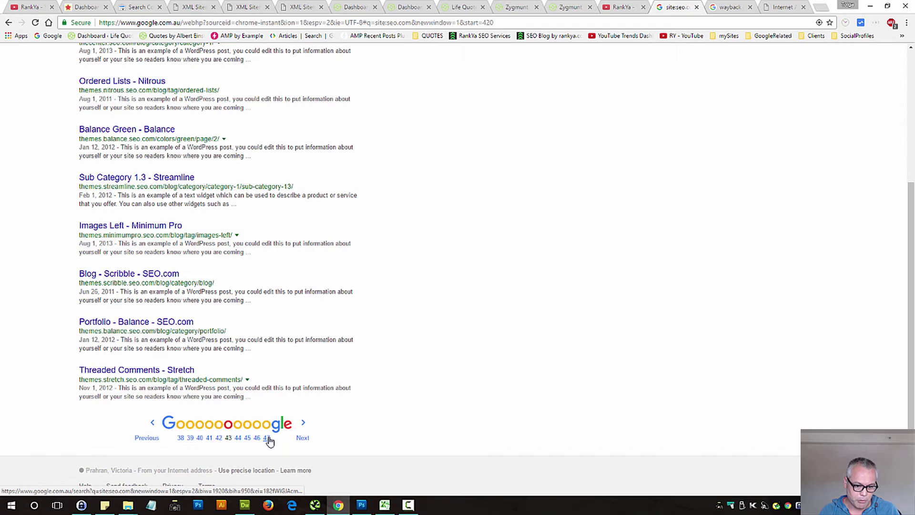
left_click(267, 438)
scroll(408, 407, "down", 4)
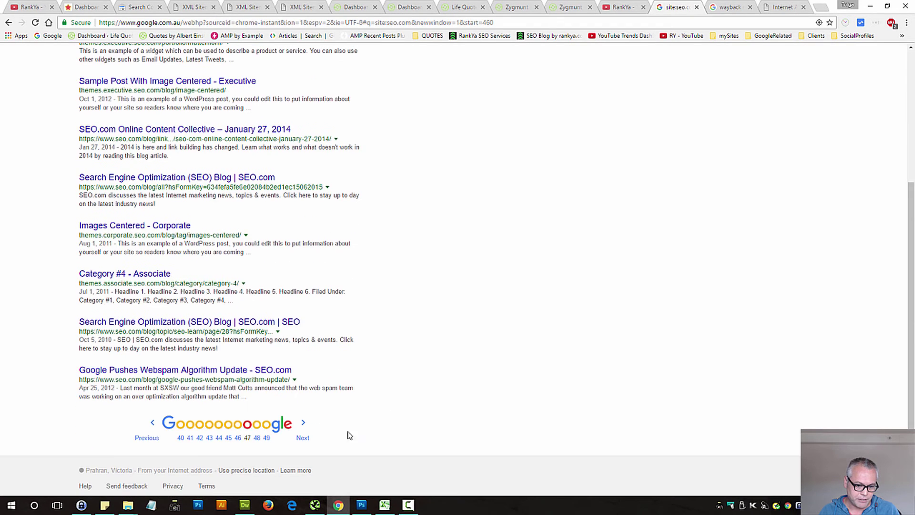
left_click(266, 438)
scroll(412, 424, "down", 5)
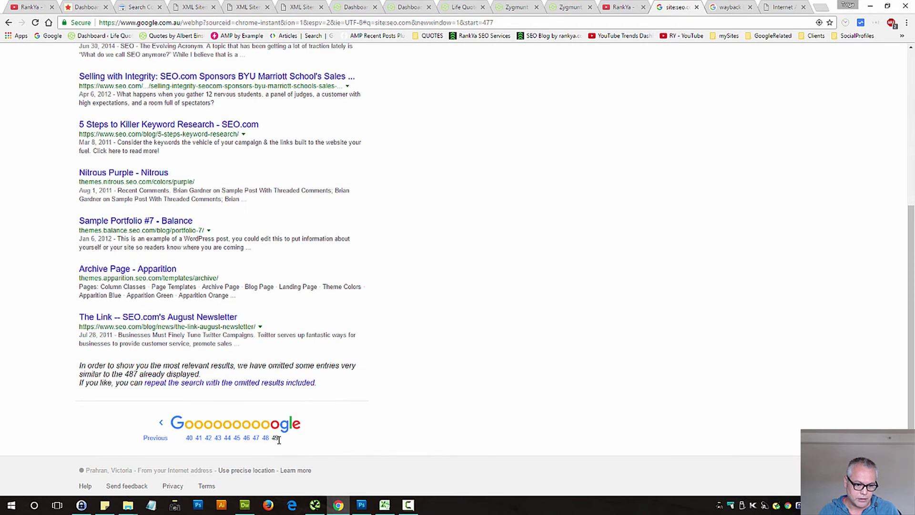
- Highlight the omitted-results notice and the 'of 487 results' total on page 49
left_click_drag(128, 375, 222, 372)
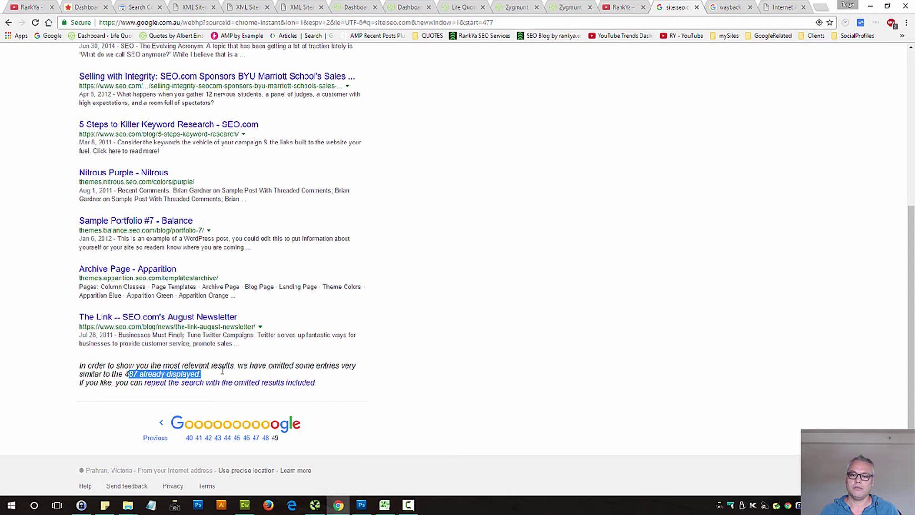
triple_click(129, 376)
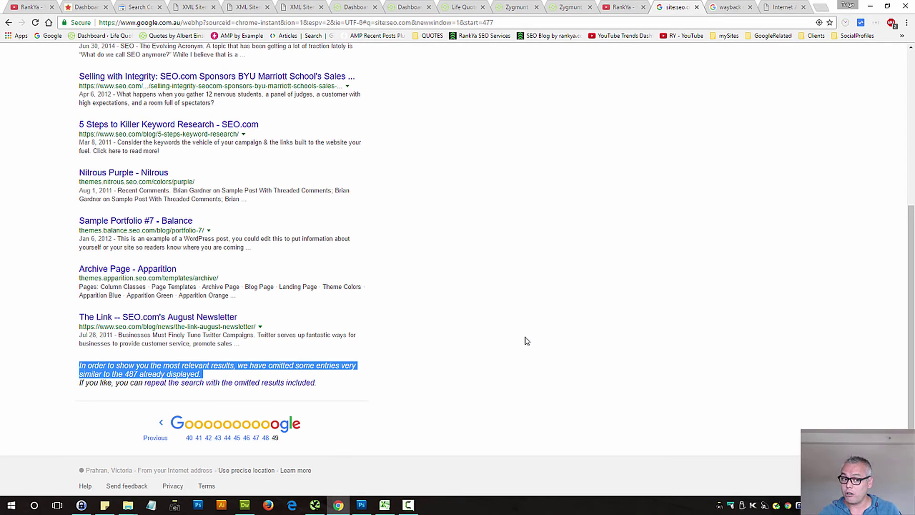
scroll(546, 311, "up", 10)
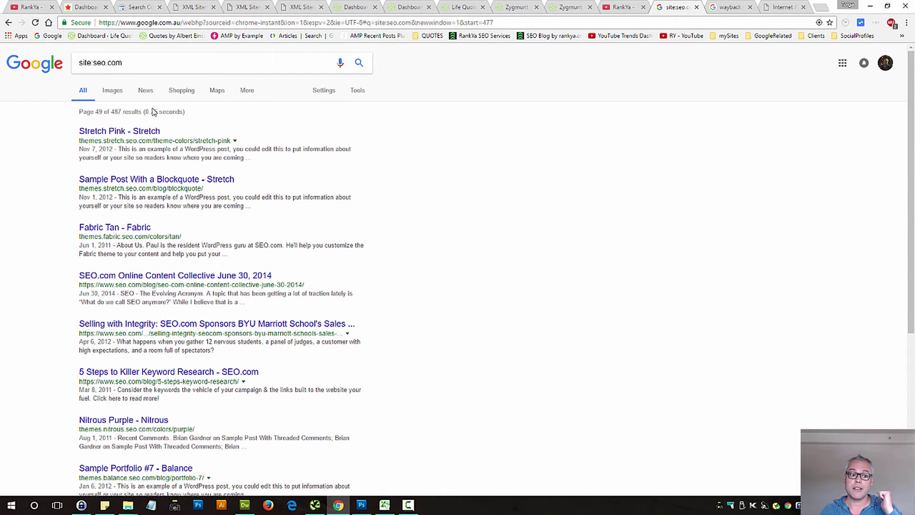
left_click_drag(104, 112, 132, 112)
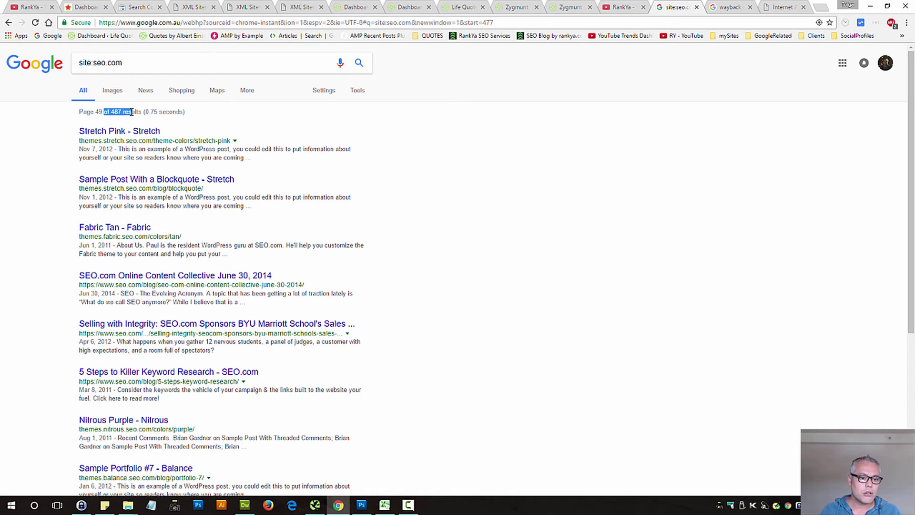
left_click(591, 264)
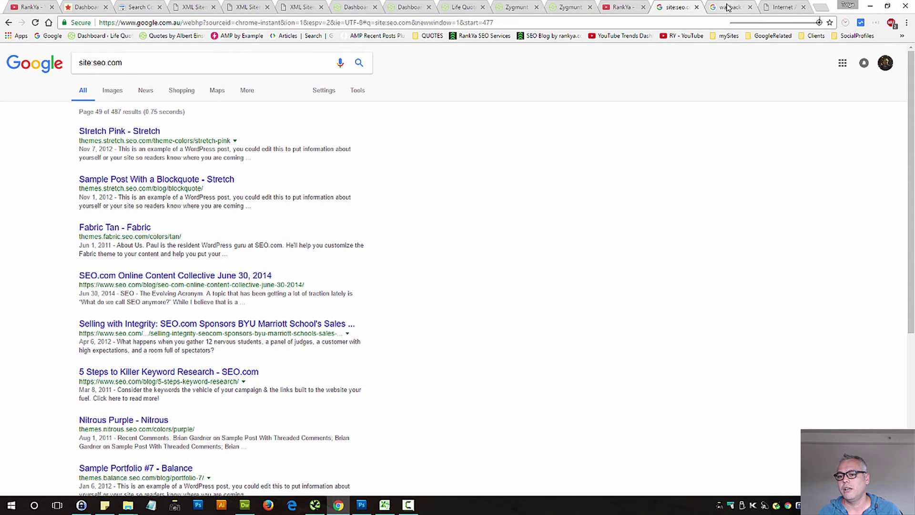
left_click(782, 7)
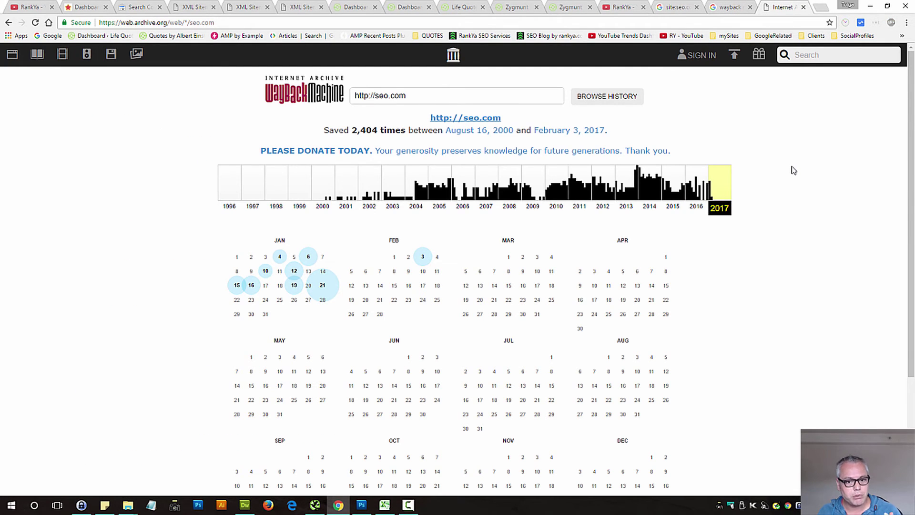
left_click(407, 95)
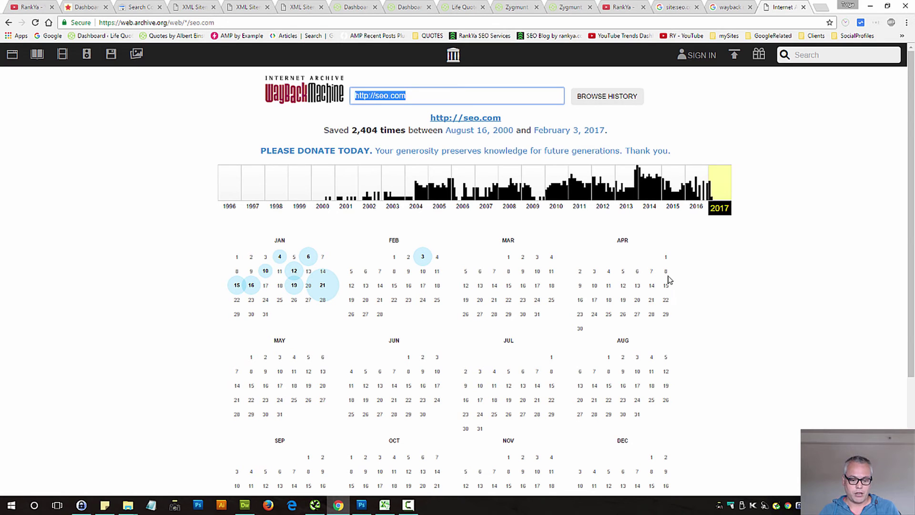
- Open robots.txt in Dreamweaver and highlight the 'User-agent: ia_archiver, Disallow: /' rule
left_click(244, 505)
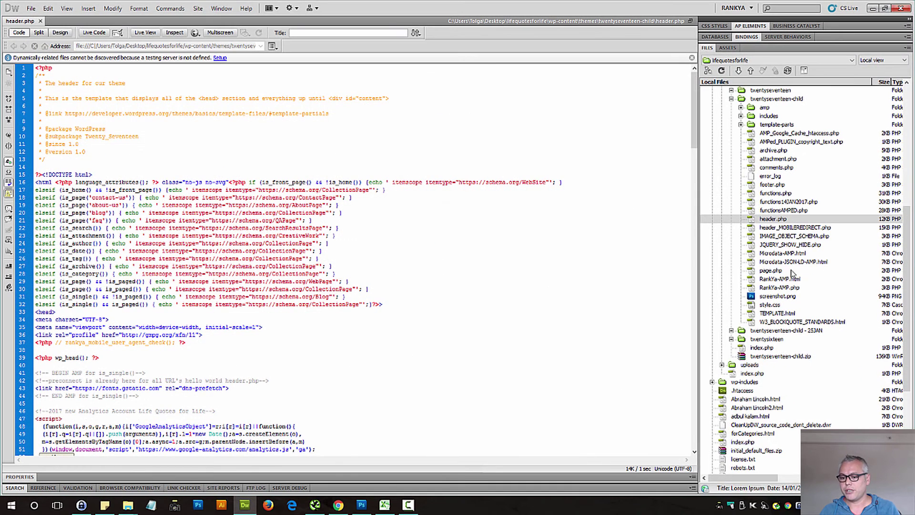
scroll(793, 274, "down", 6)
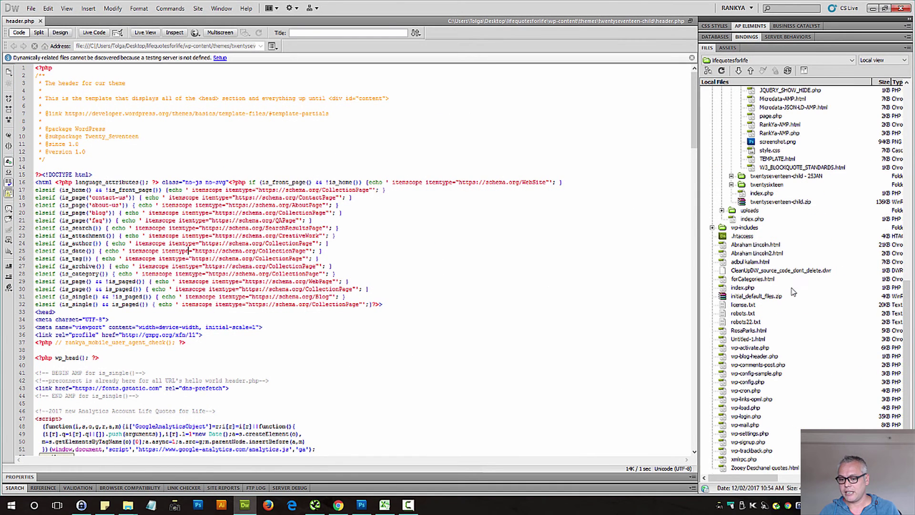
double_click(739, 313)
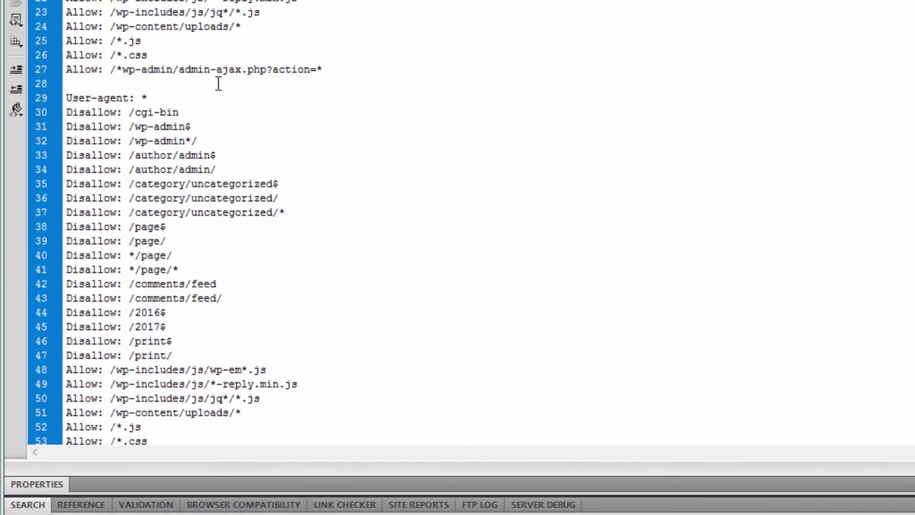
scroll(219, 84, "down", 6)
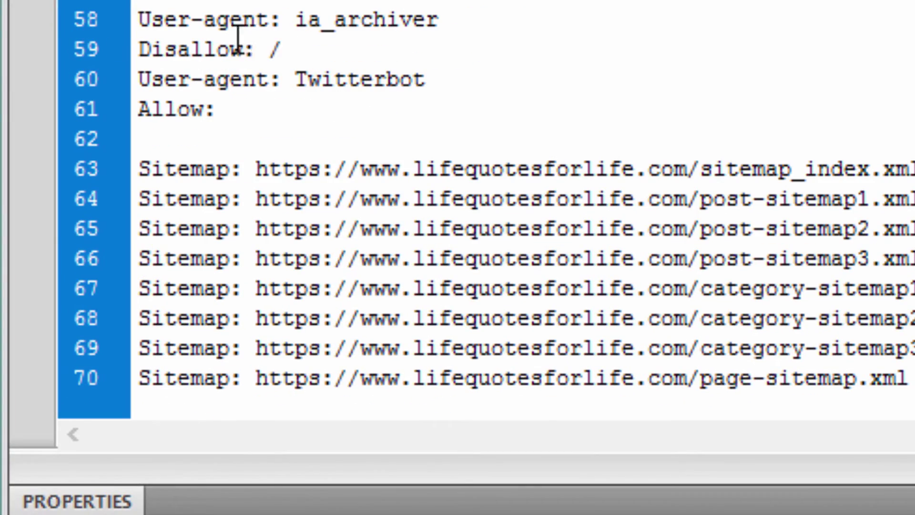
left_click_drag(139, 19, 284, 50)
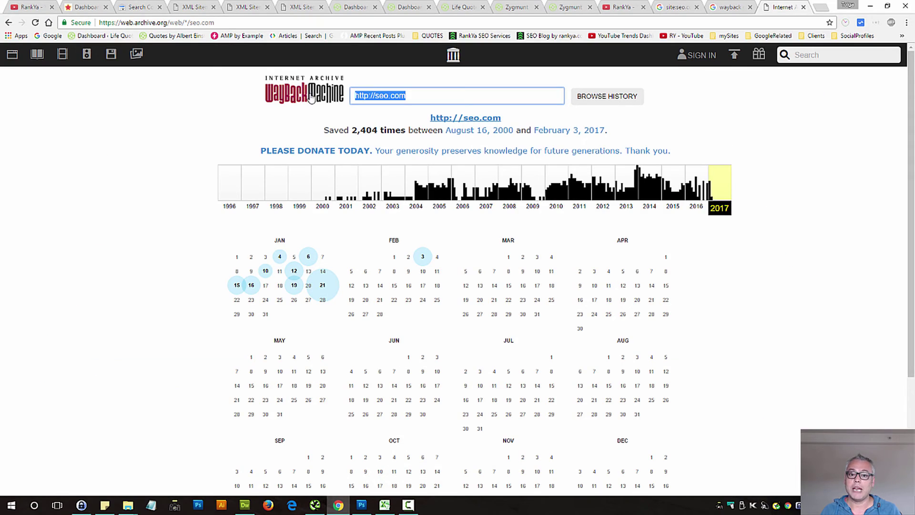
double_click(383, 95)
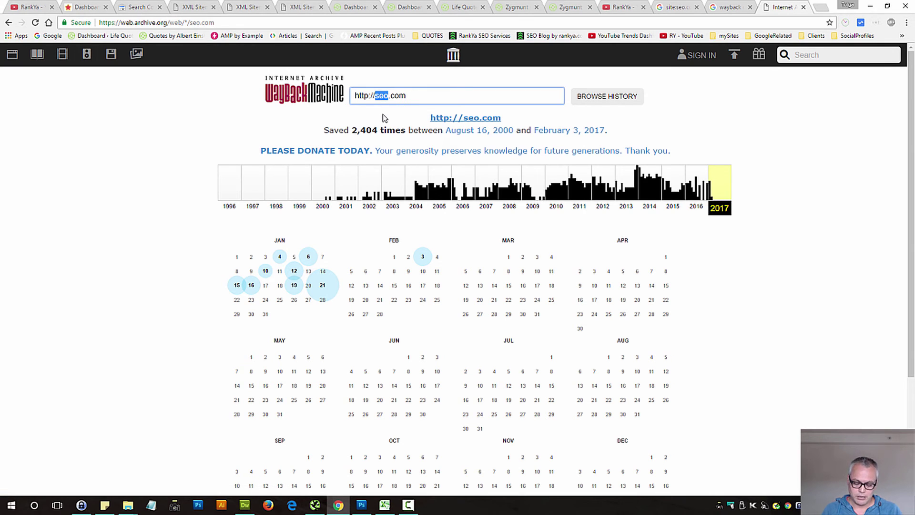
key("BackSpace")
key("BackSpace")
key("BackSpace")
key("BackSpace")
key("BackSpace")
key("BackSpace")
key("BackSpace")
key("BackSpace")
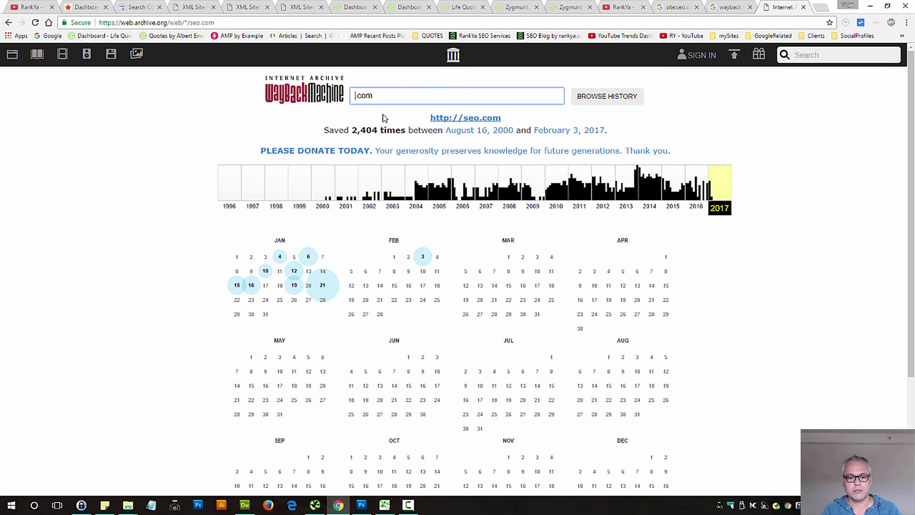
type("www.rankya")
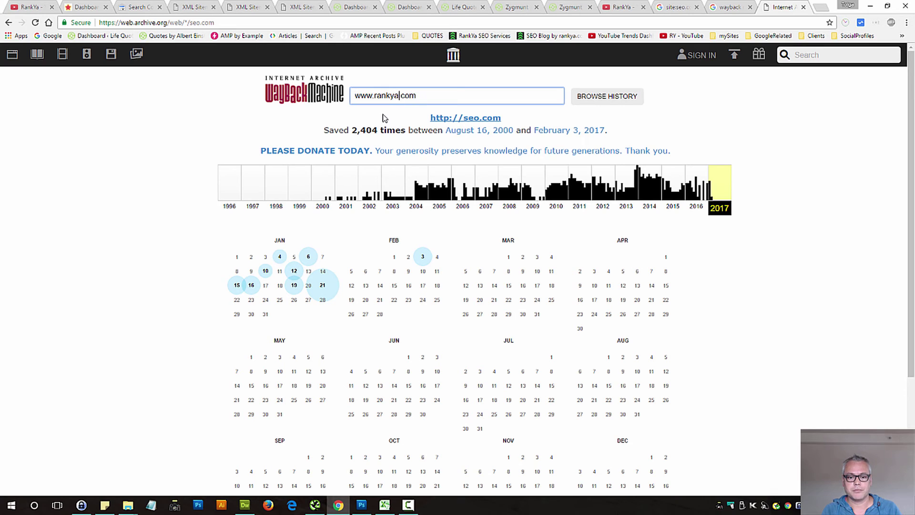
left_click(576, 101)
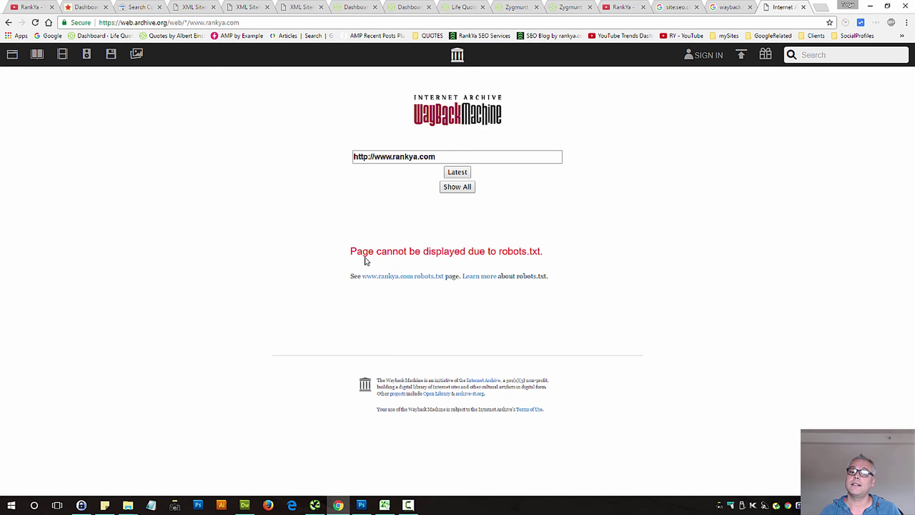
left_click_drag(347, 256, 584, 255)
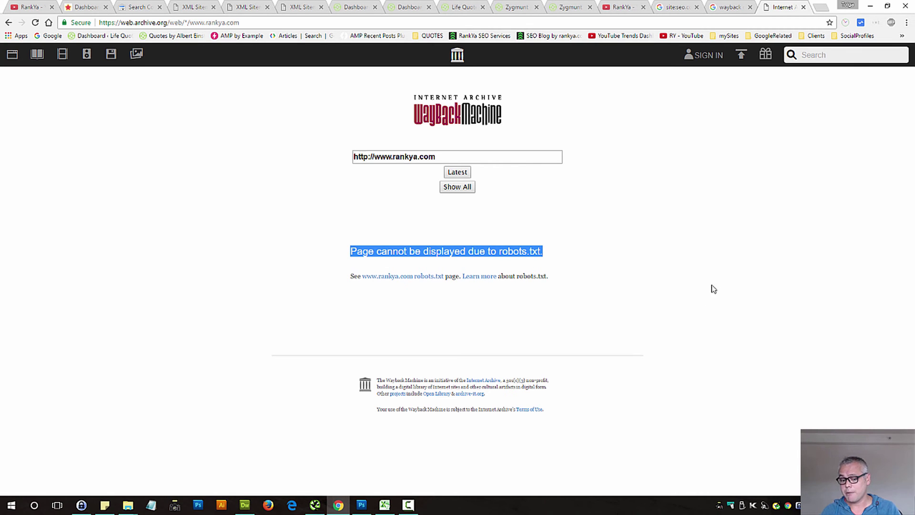
- Reselect the ia_archiver disallow lines 58–59 in Dreamweaver, then return to the Wayback block page
left_click(245, 504)
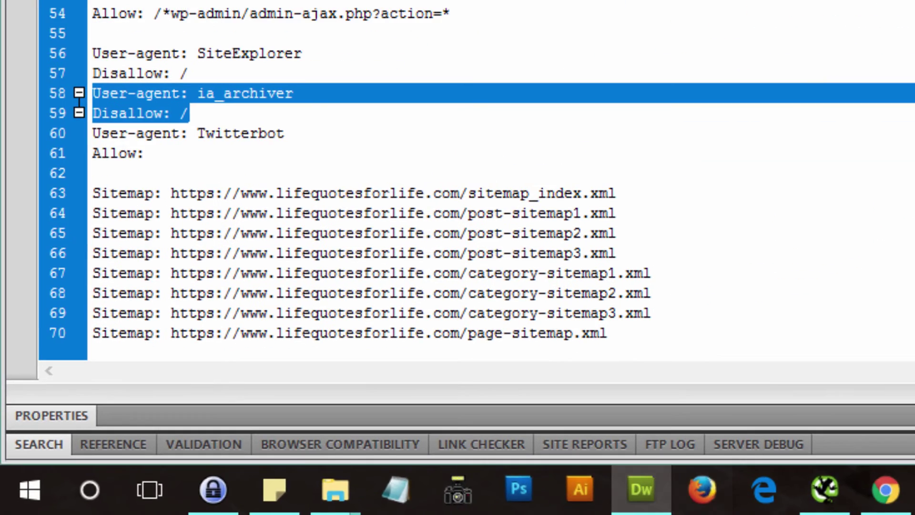
left_click(188, 129)
left_click_drag(185, 114, 46, 99)
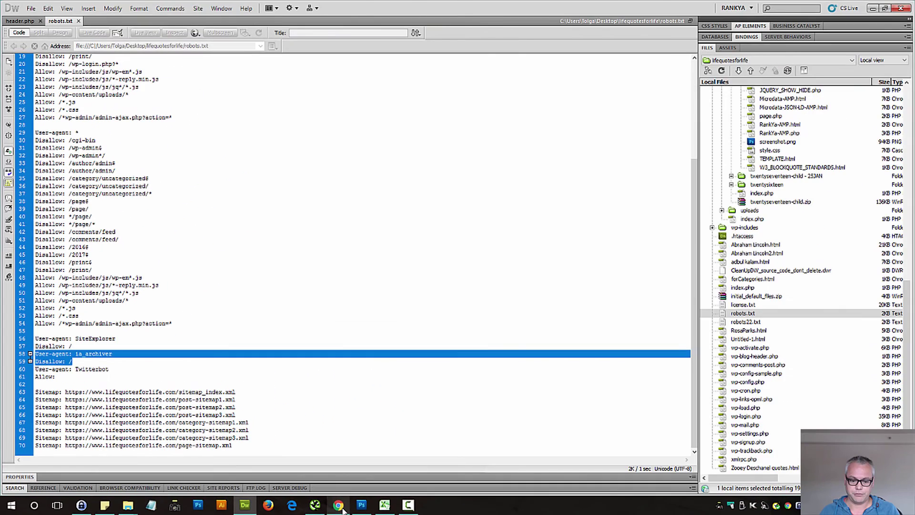
left_click(583, 496)
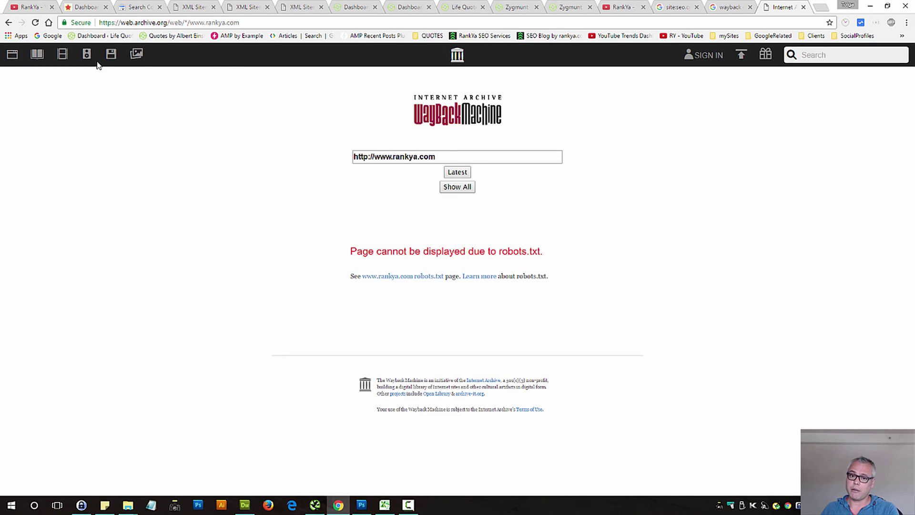
- Revisit the Majestic dashboard and Search Console crawl errors, ending on the RankYa YouTube channel
left_click(81, 6)
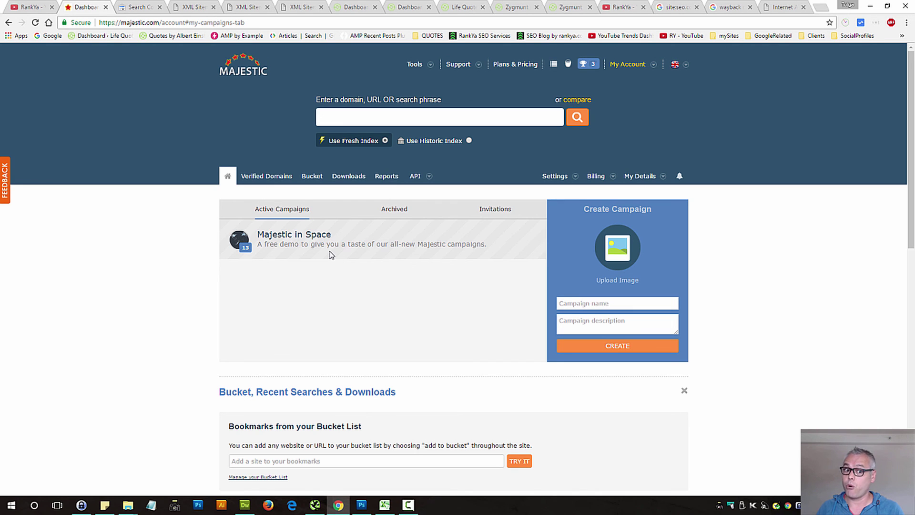
left_click(135, 6)
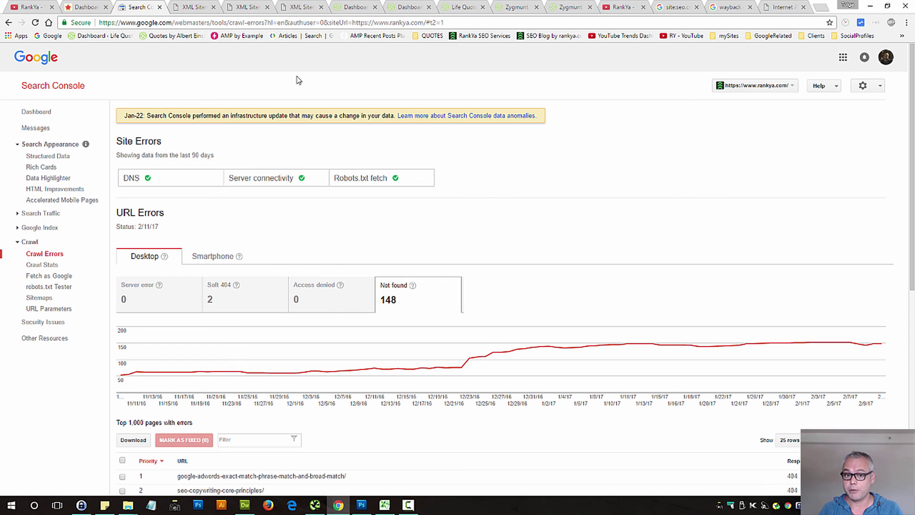
left_click(621, 5)
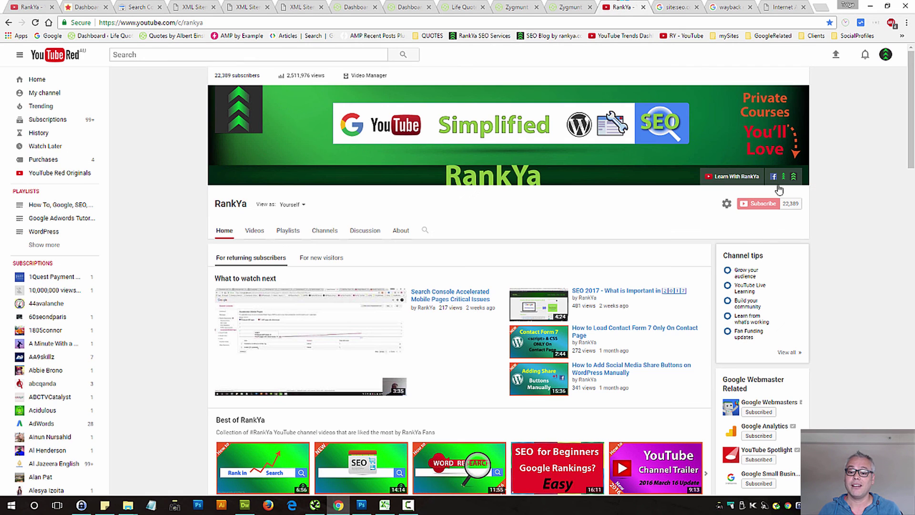